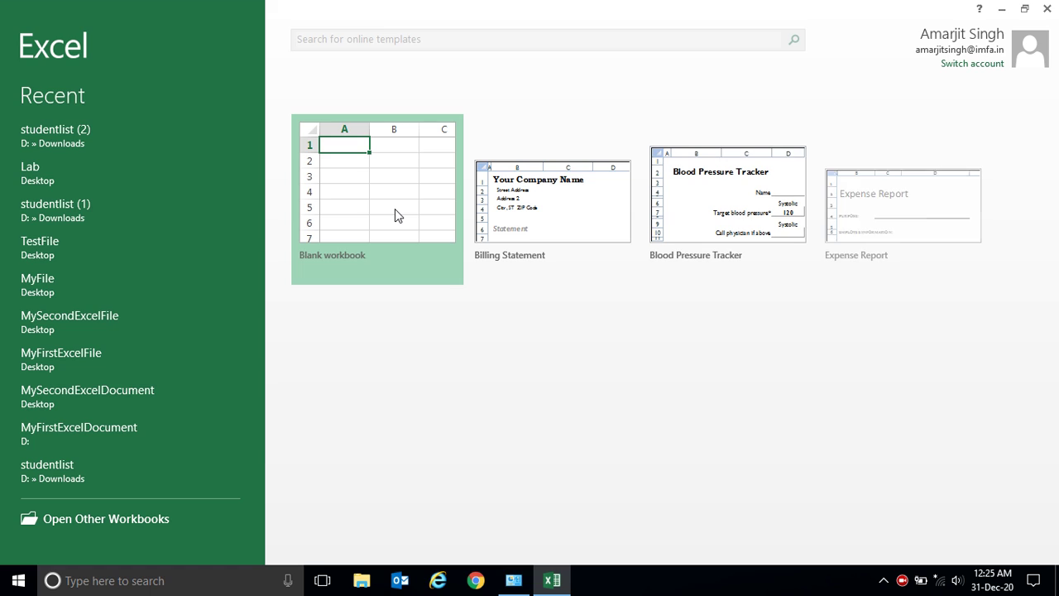
# - Create a new blank workbook, Book1, from the Excel start screen
pyautogui.click(395, 210)
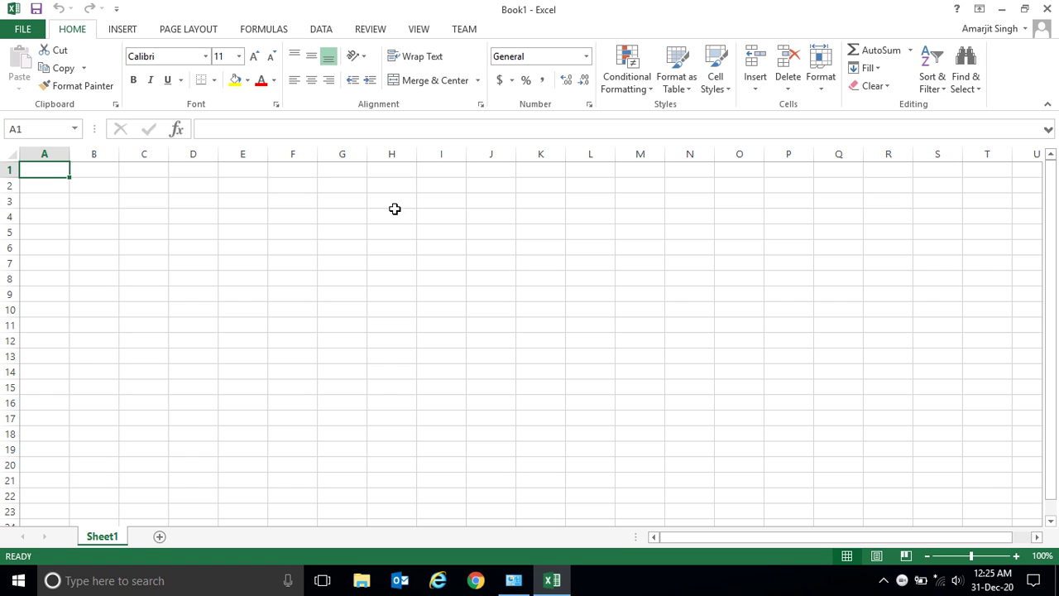
pyautogui.moveTo(244, 201); pyautogui.dragTo(242, 425)
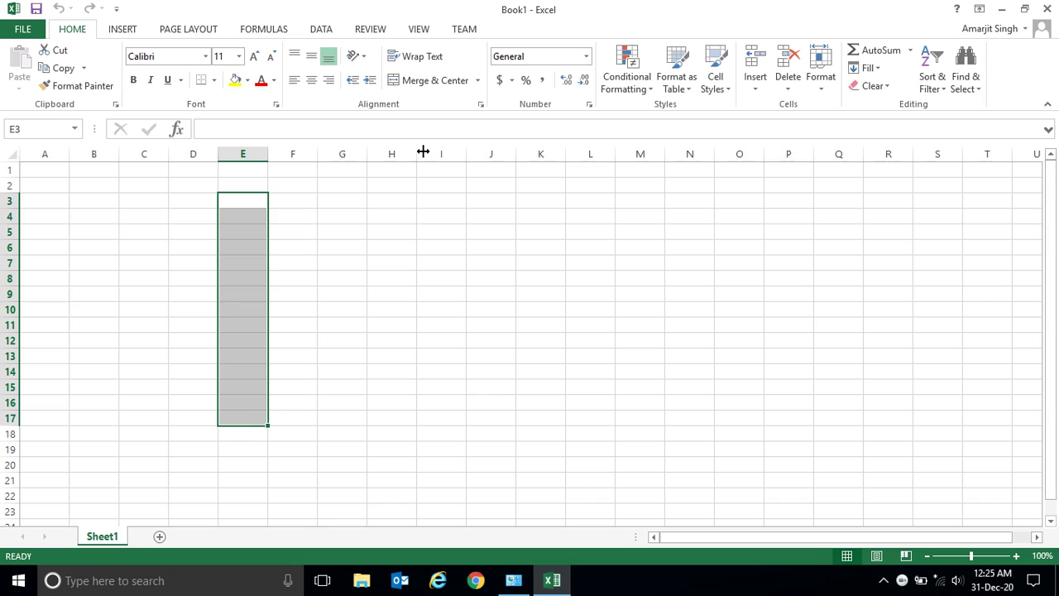
pyautogui.moveTo(295, 216); pyautogui.dragTo(566, 219)
pyautogui.click(235, 216)
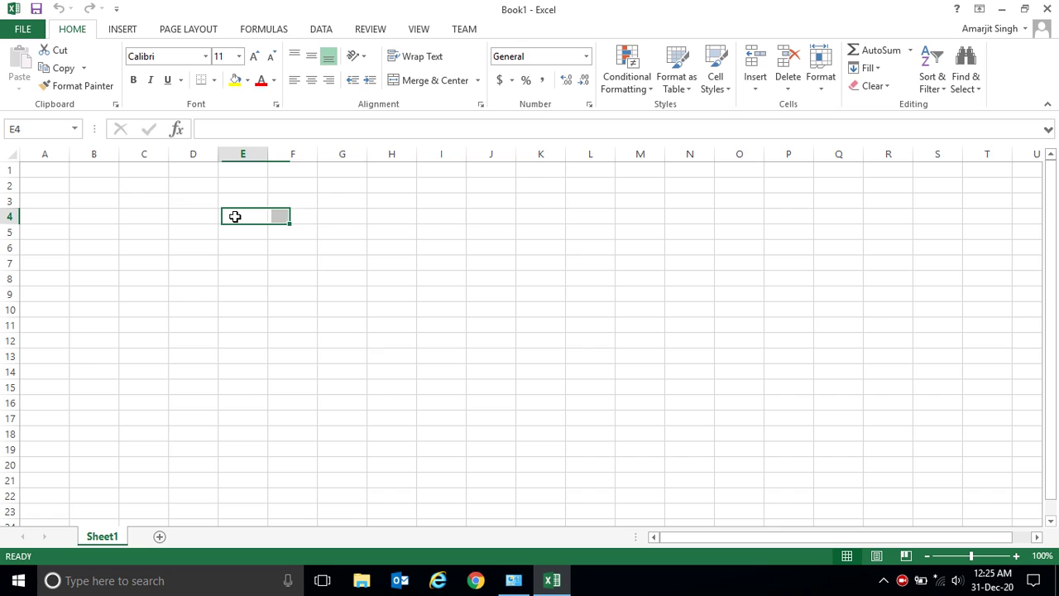
# - Enter 39, 493, 499 and 2992 down column E, starting at E4
pyautogui.write('39')
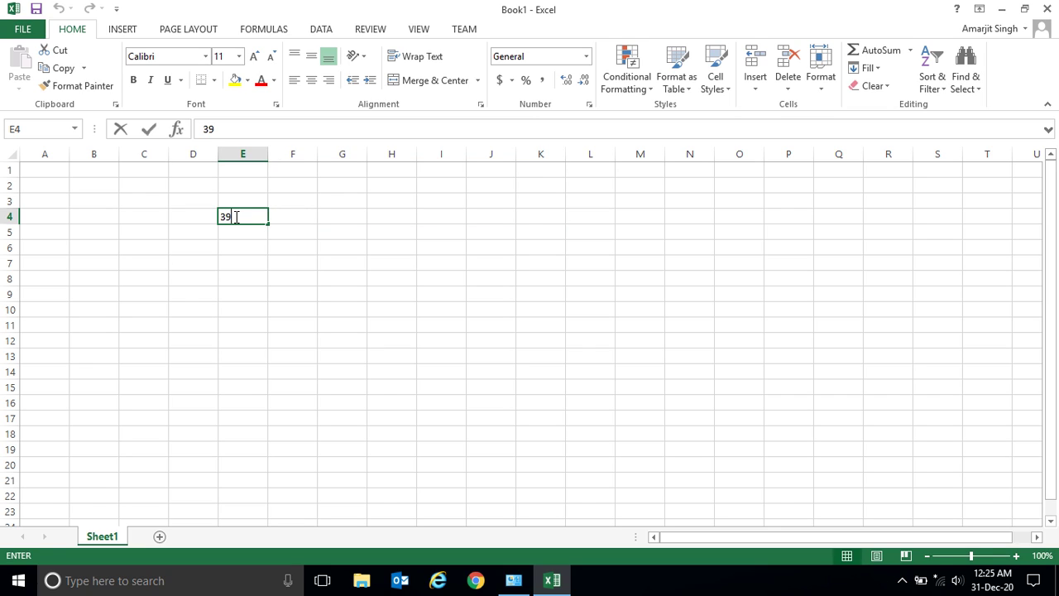
pyautogui.press('Return')
pyautogui.write('493')
pyautogui.press('Return')
pyautogui.write('499')
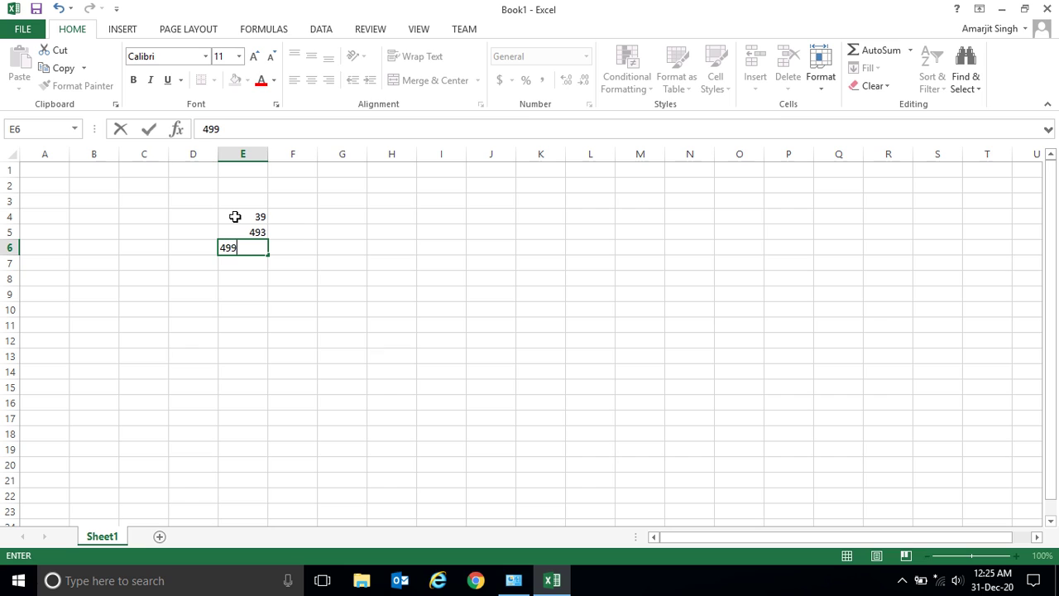
pyautogui.press('Return')
pyautogui.write('2992')
pyautogui.press('Return')
# - Enter 3992, 3993, 3993 and 392 into E8:E11, then select E4
pyautogui.write('3992')
pyautogui.press('Return')
pyautogui.write('3993')
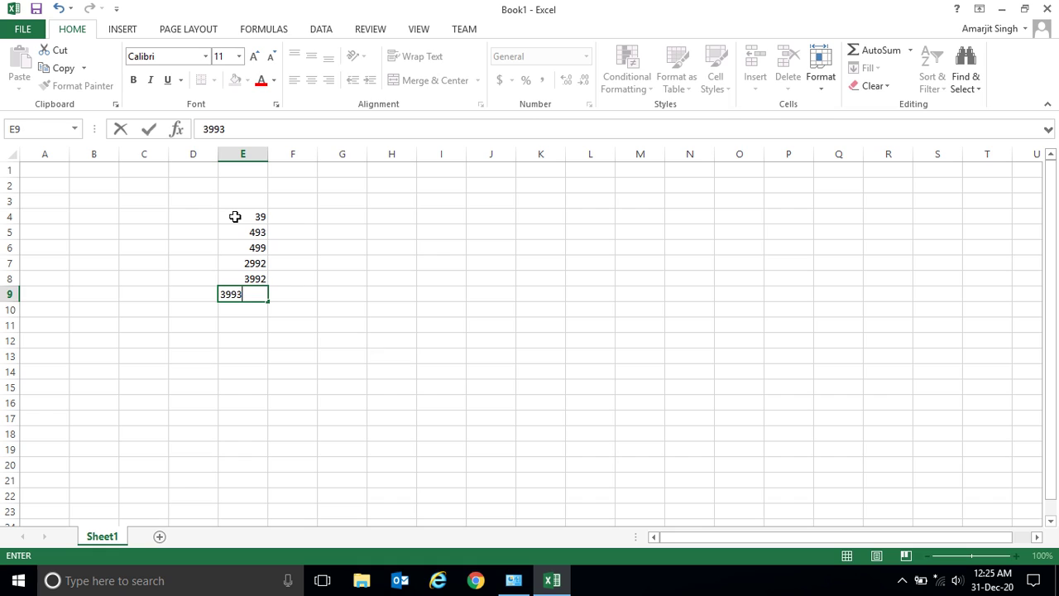
pyautogui.press('Return')
pyautogui.write('3993')
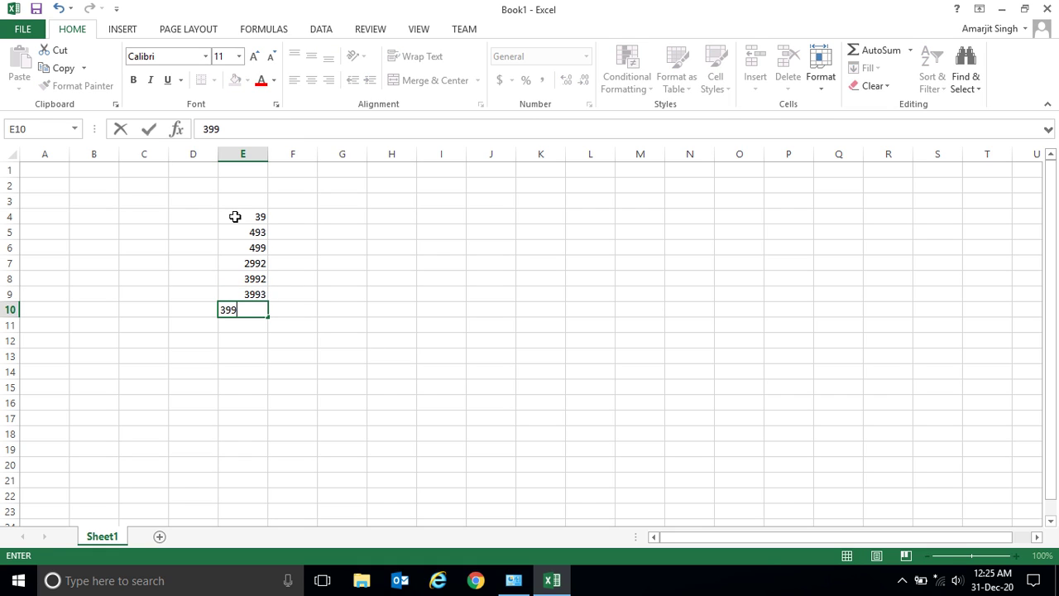
pyautogui.press('Return')
pyautogui.write('392')
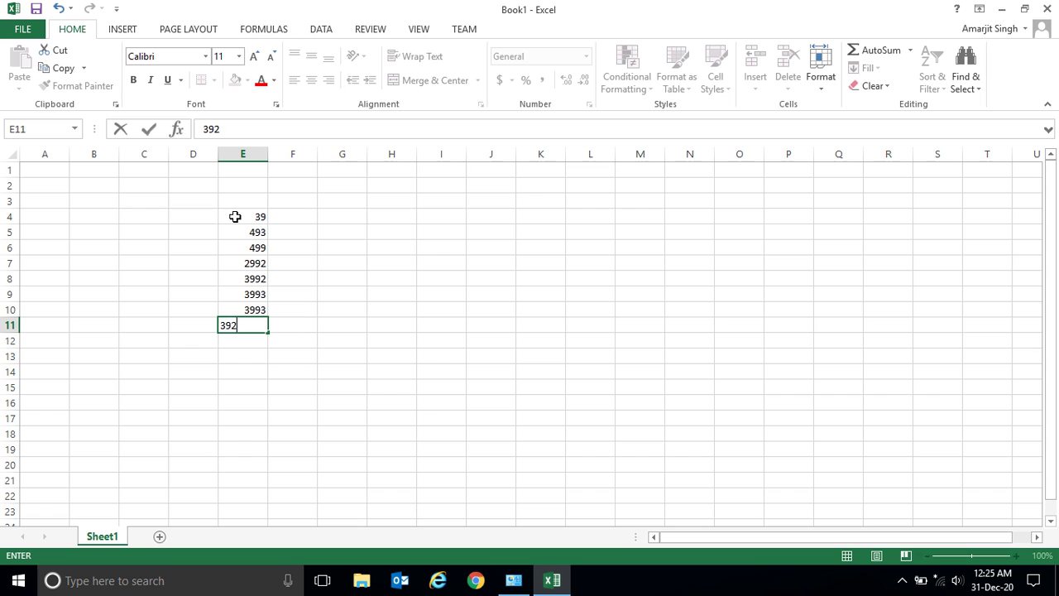
pyautogui.press('Return')
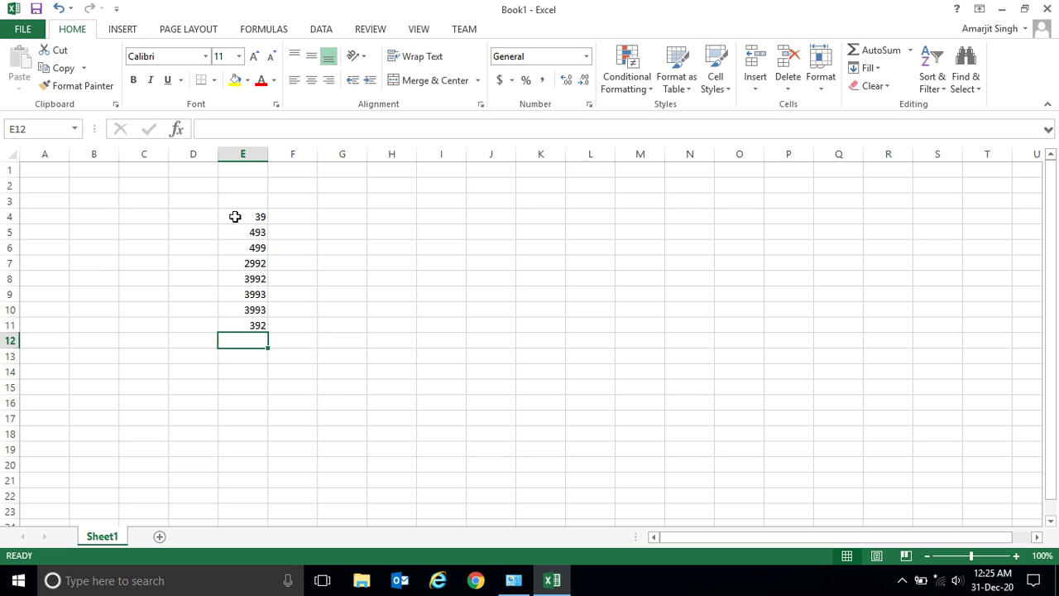
pyautogui.click(243, 218)
pyautogui.click(246, 229)
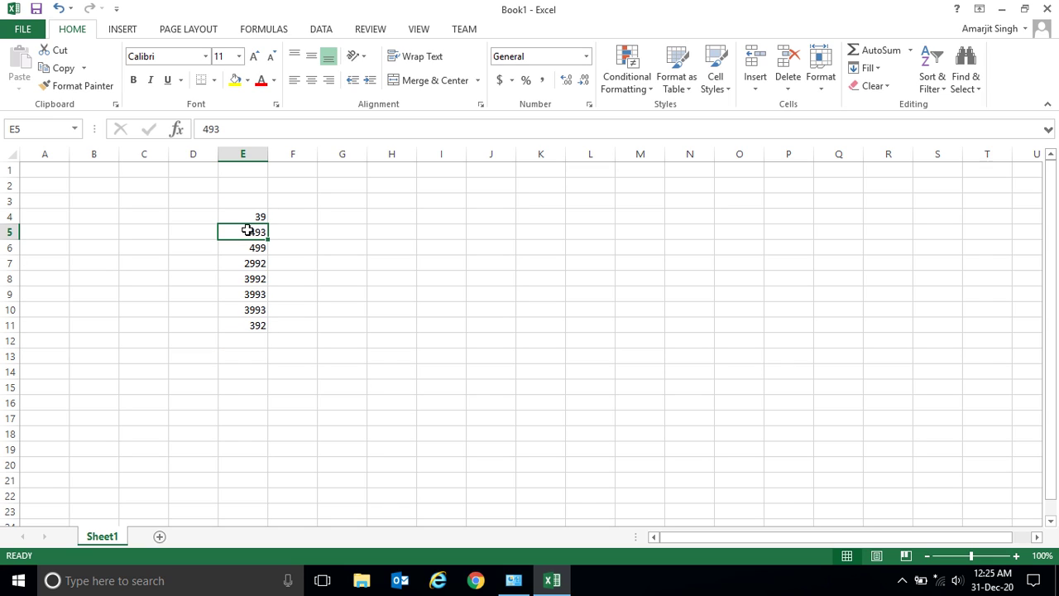
pyautogui.click(258, 216)
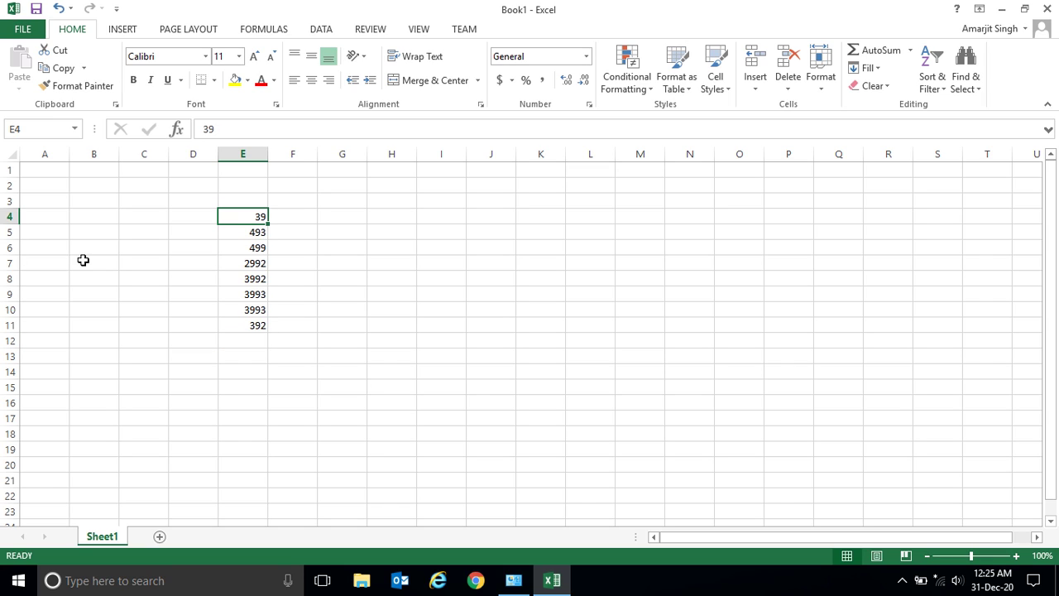
pyautogui.click(248, 236)
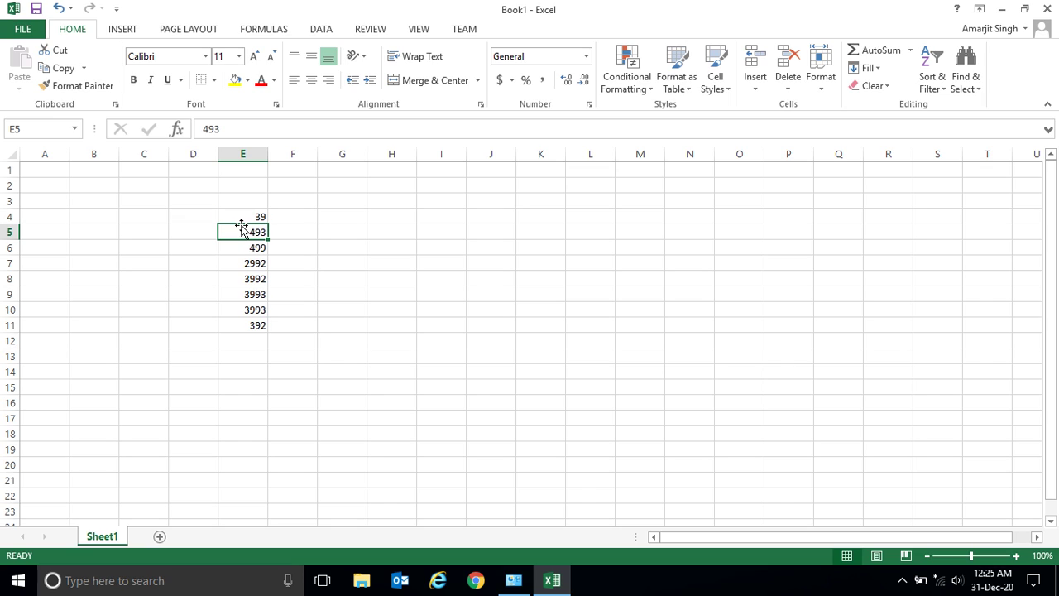
pyautogui.click(345, 231)
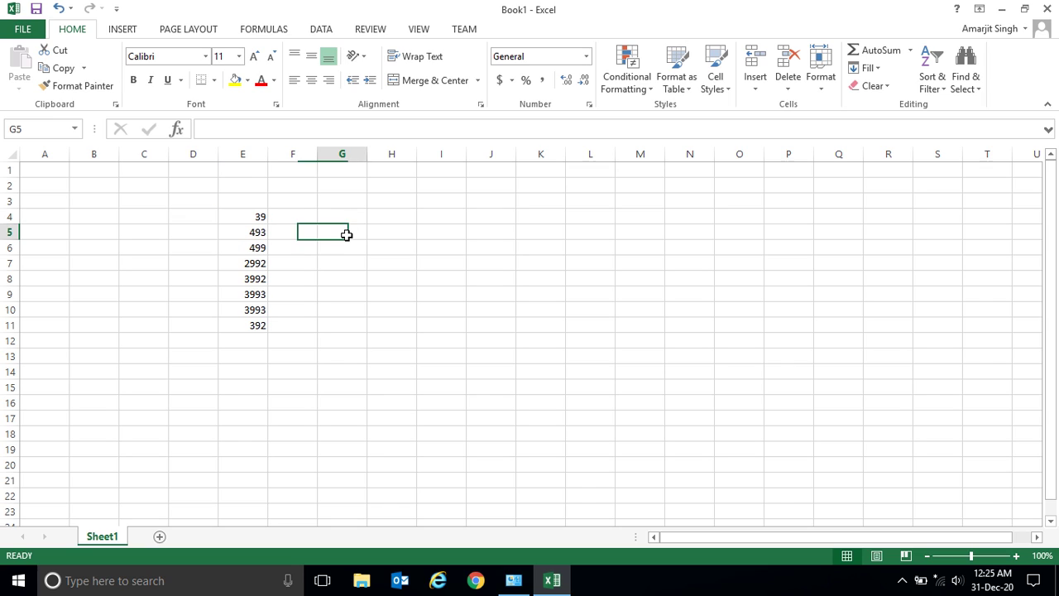
pyautogui.moveTo(250, 217); pyautogui.dragTo(253, 230)
pyautogui.click(345, 234)
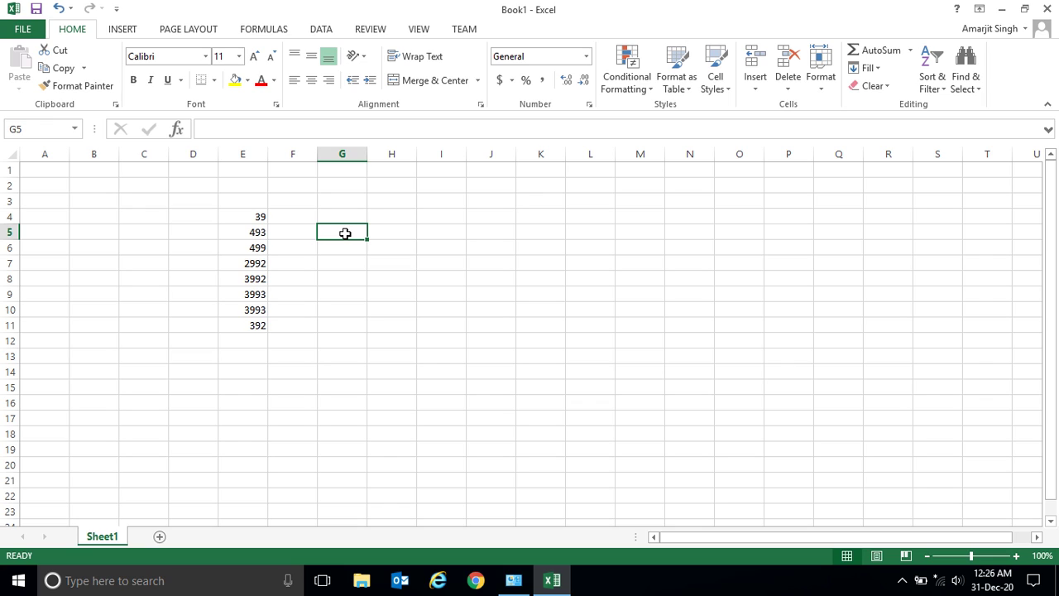
pyautogui.write('=')
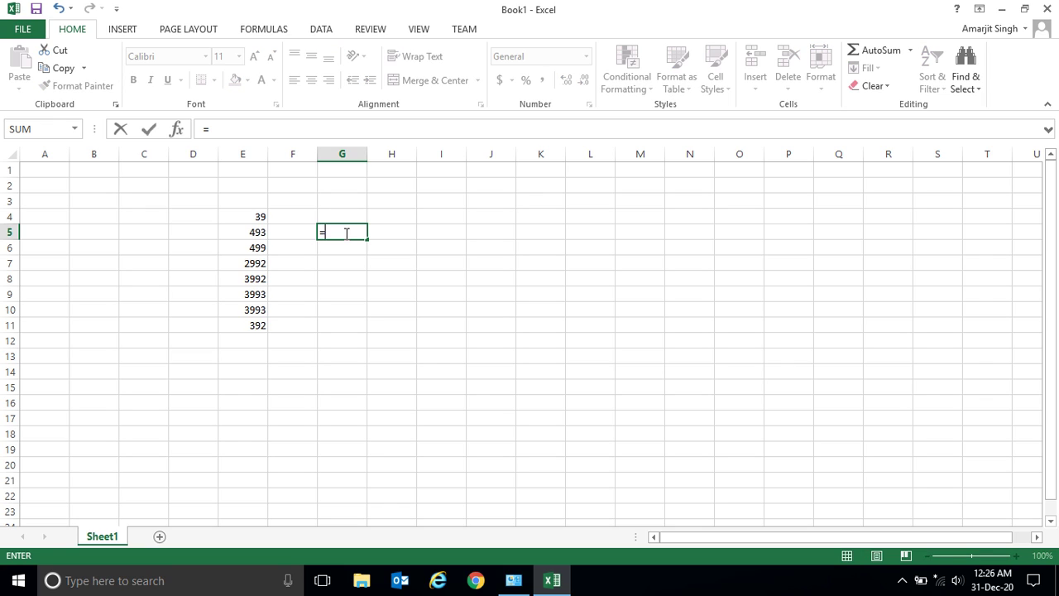
# - Build the formula =E4+E5 in G5 so it shows 532, then select G11
pyautogui.click(250, 216)
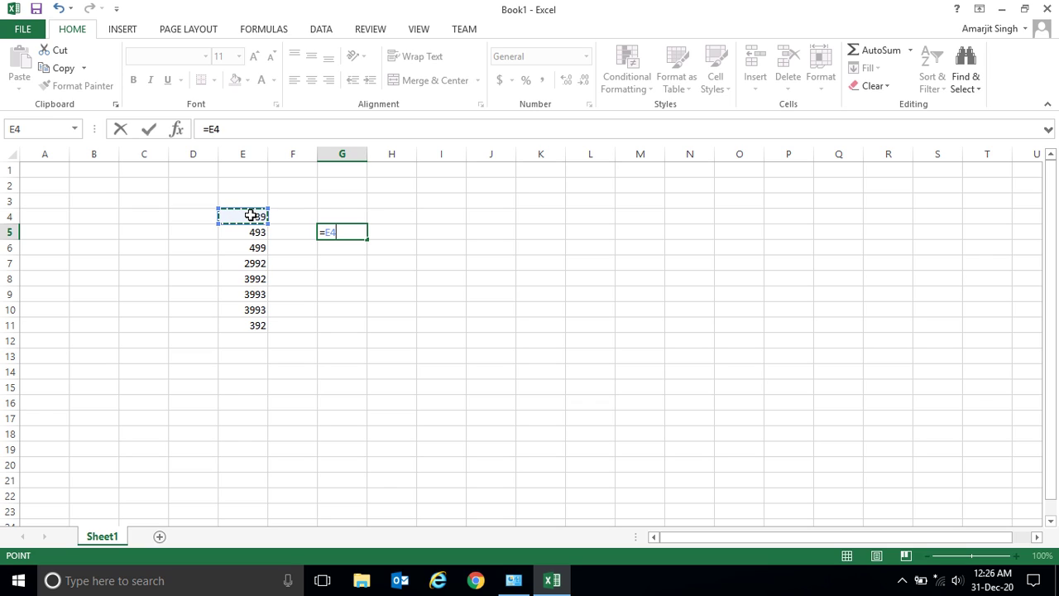
pyautogui.write('+')
pyautogui.click(249, 232)
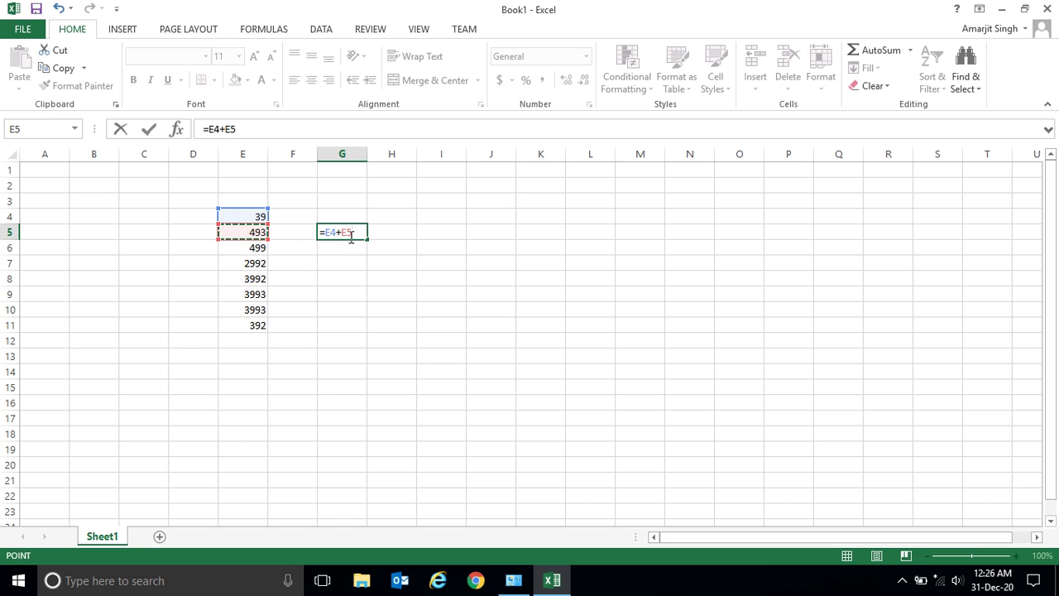
pyautogui.press('Return')
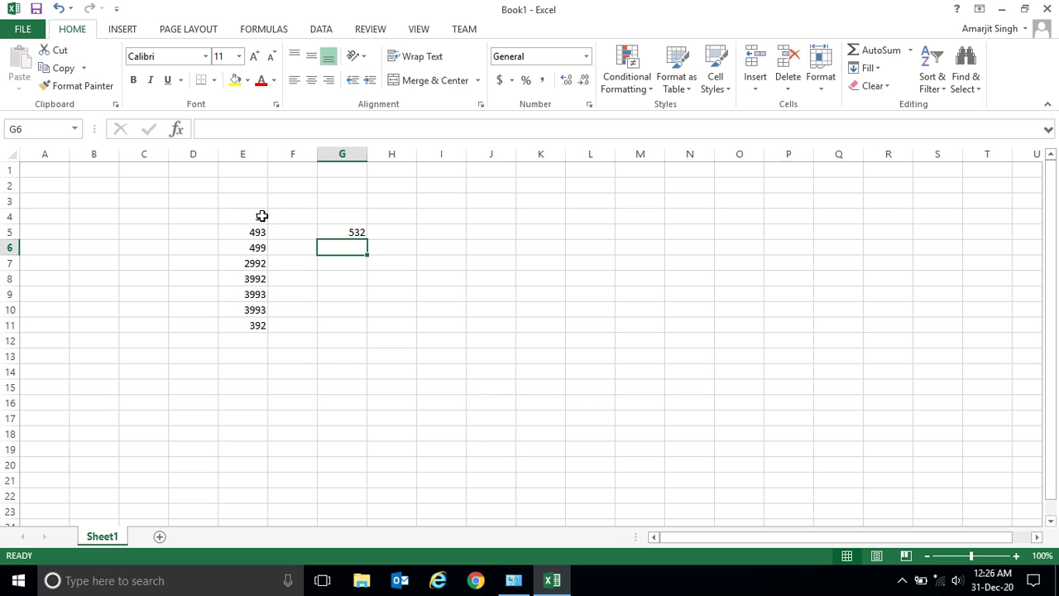
pyautogui.click(341, 326)
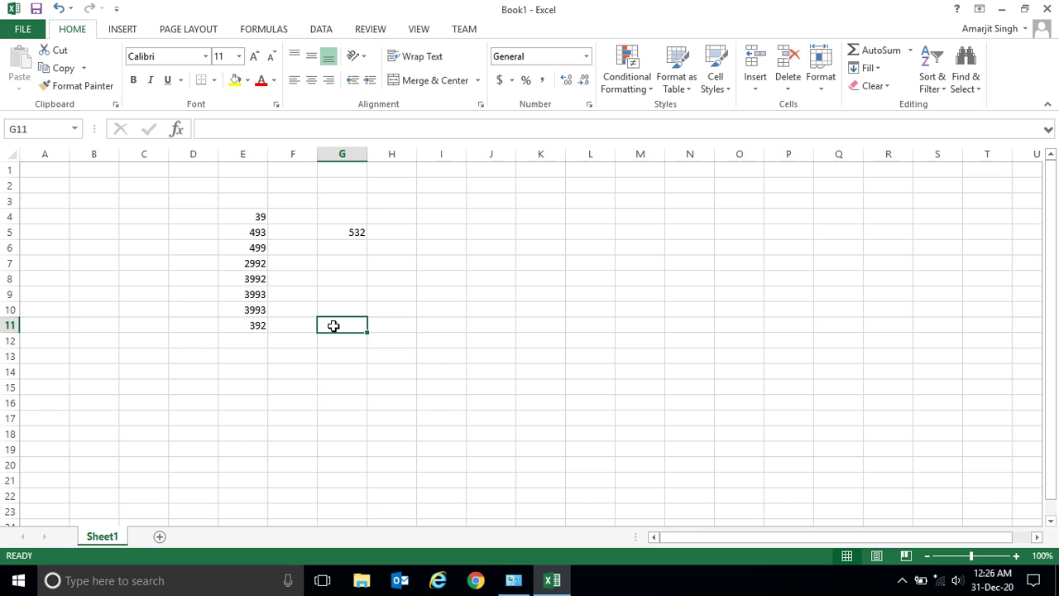
# - Start the G11 formula adding cells E4, E5, E6, E7 and E8
pyautogui.write('=')
pyautogui.click(251, 215)
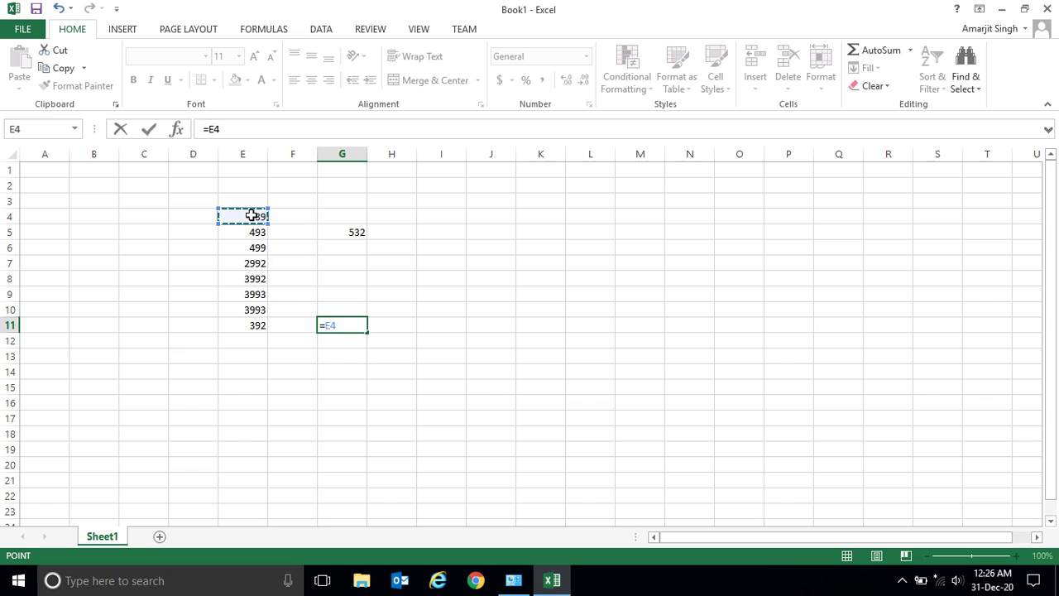
pyautogui.write('+')
pyautogui.click(249, 230)
pyautogui.write('+')
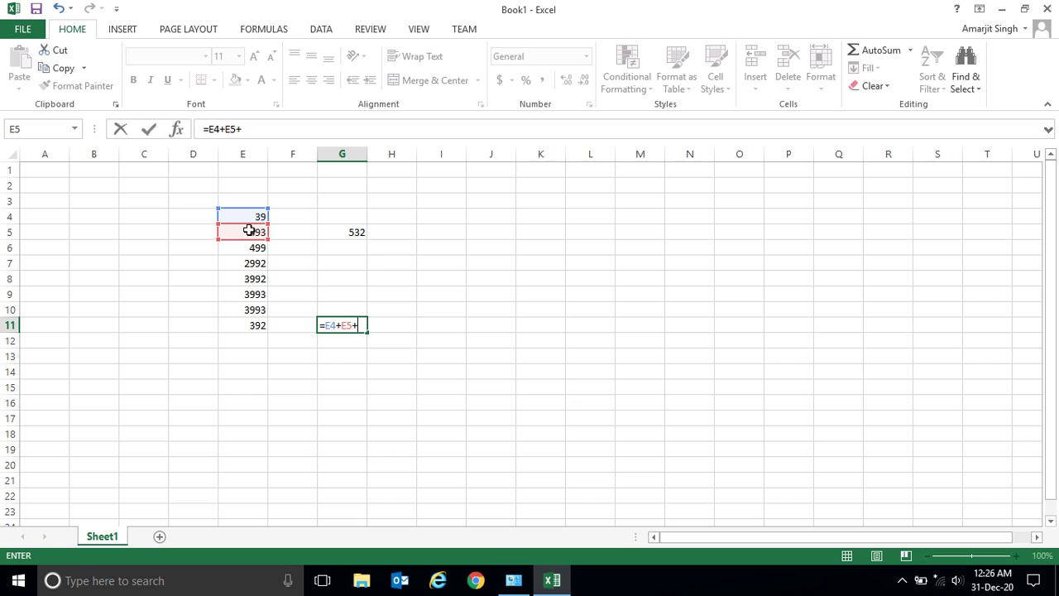
pyautogui.click(248, 246)
pyautogui.write('+')
pyautogui.click(248, 262)
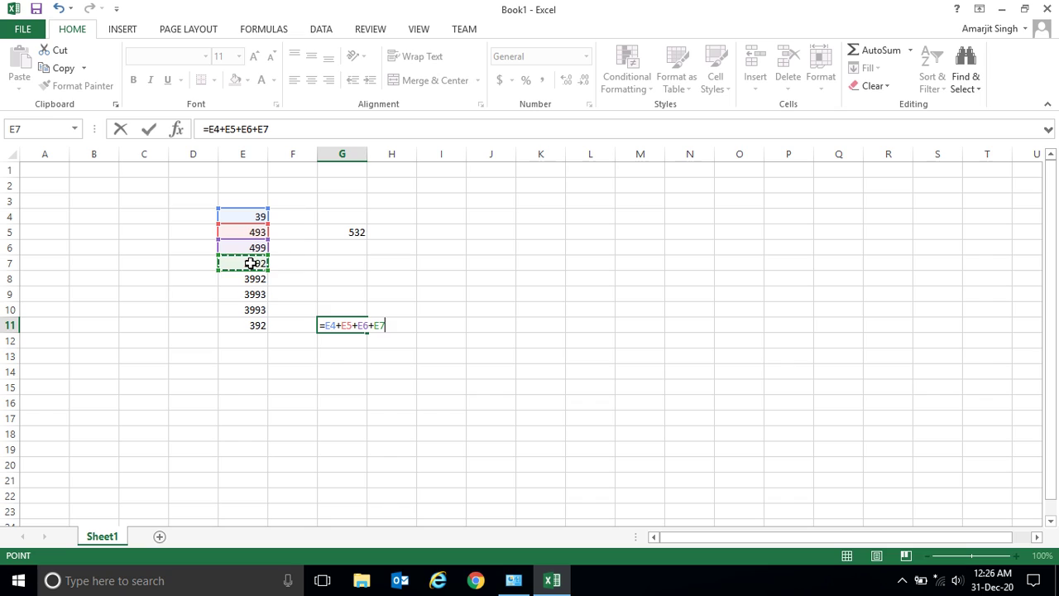
pyautogui.write('+')
pyautogui.click(253, 280)
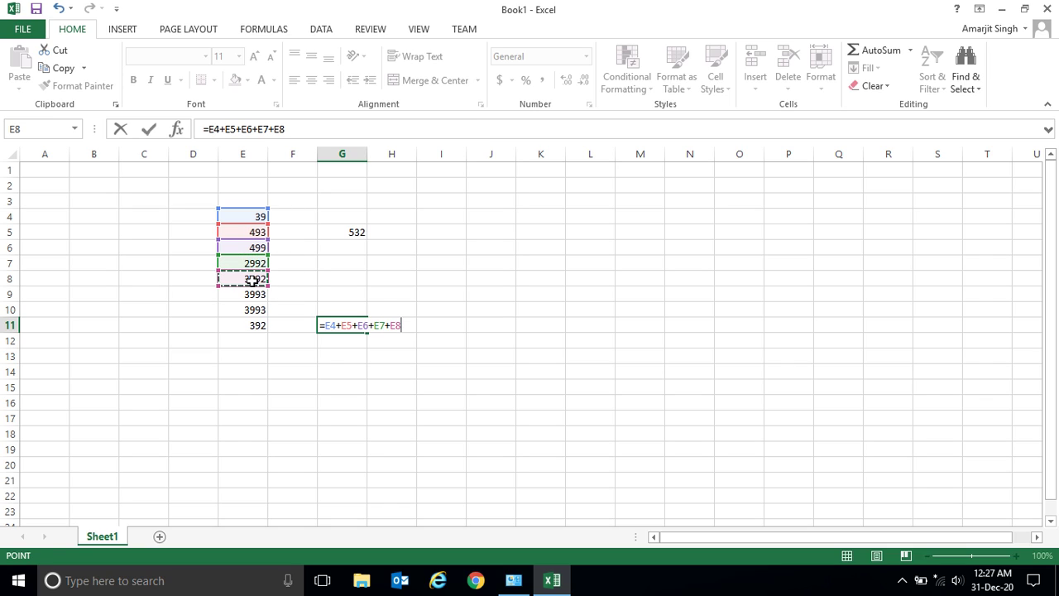
# - Add E9, E10 and E11, drop the trailing plus, and commit the total 16393
pyautogui.write('+')
pyautogui.click(252, 295)
pyautogui.write('+')
pyautogui.click(253, 309)
pyautogui.write('+')
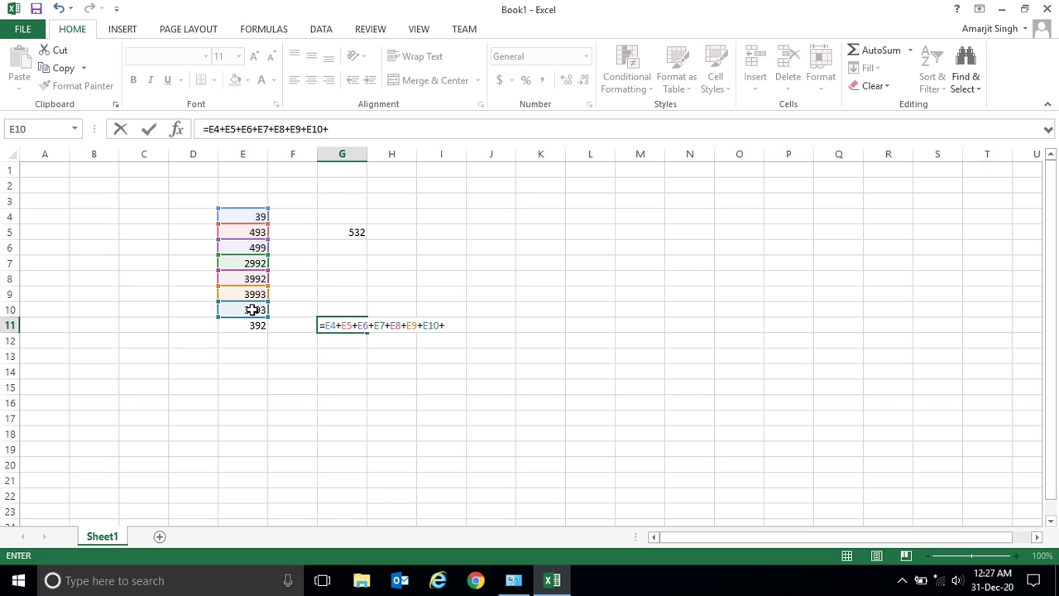
pyautogui.click(252, 326)
pyautogui.write('+')
pyautogui.press('BackSpace')
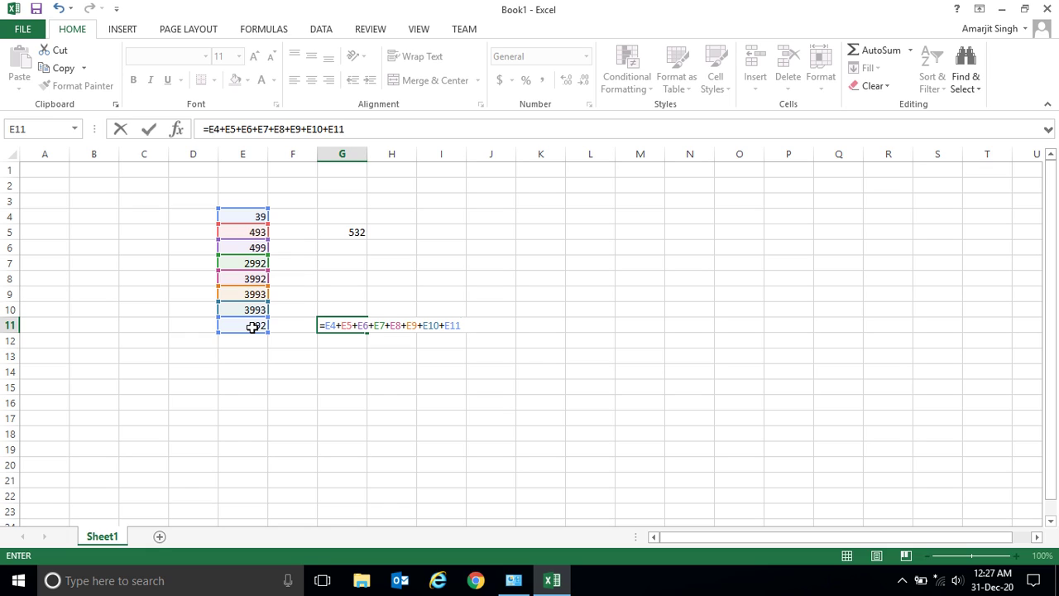
pyautogui.press('Return')
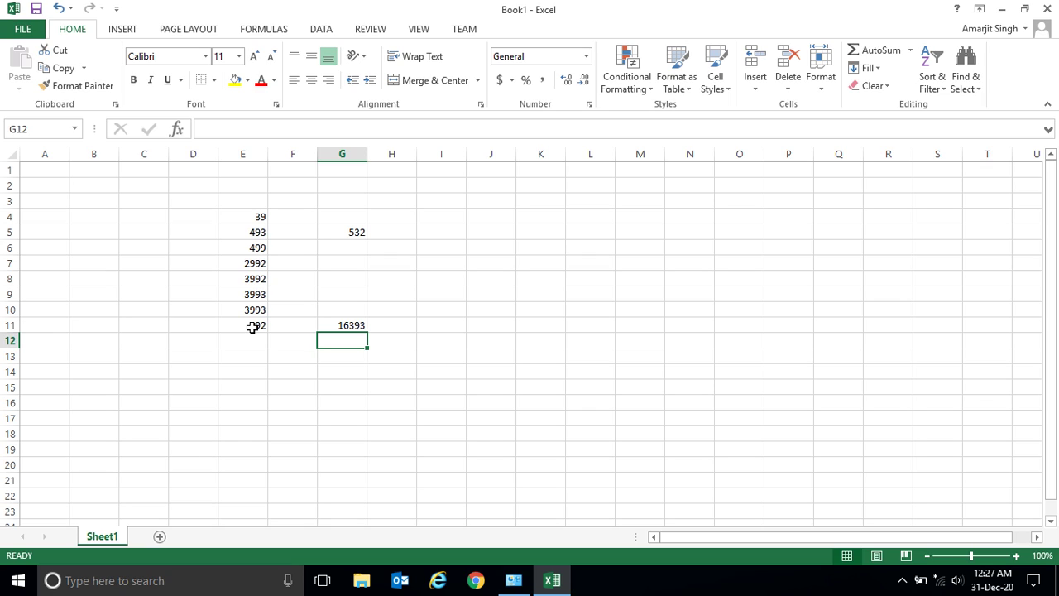
# - Change the value in E8 from 3992 to 1000
pyautogui.click(252, 281)
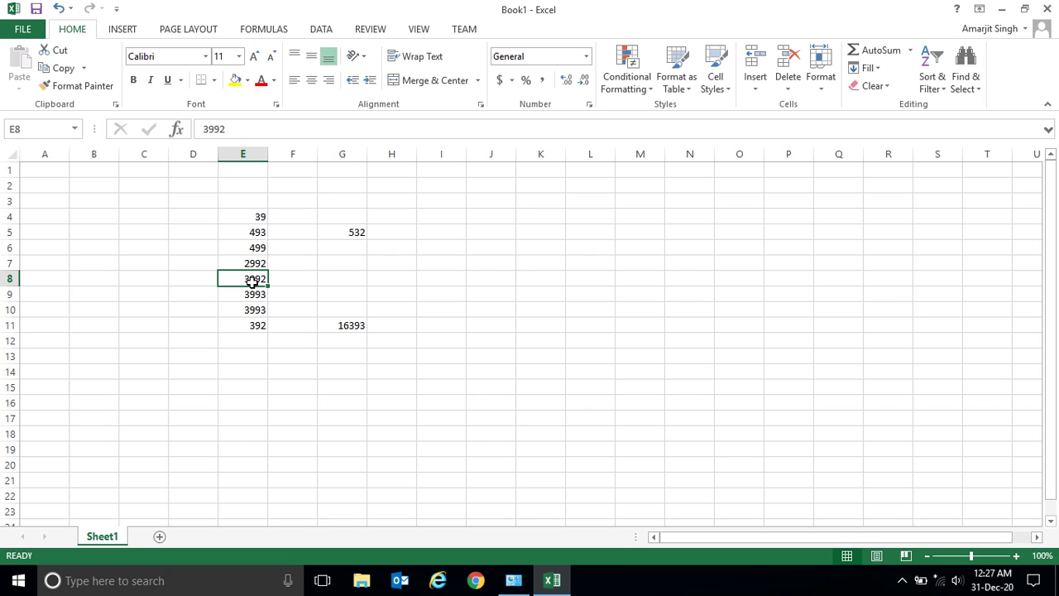
pyautogui.write('1000')
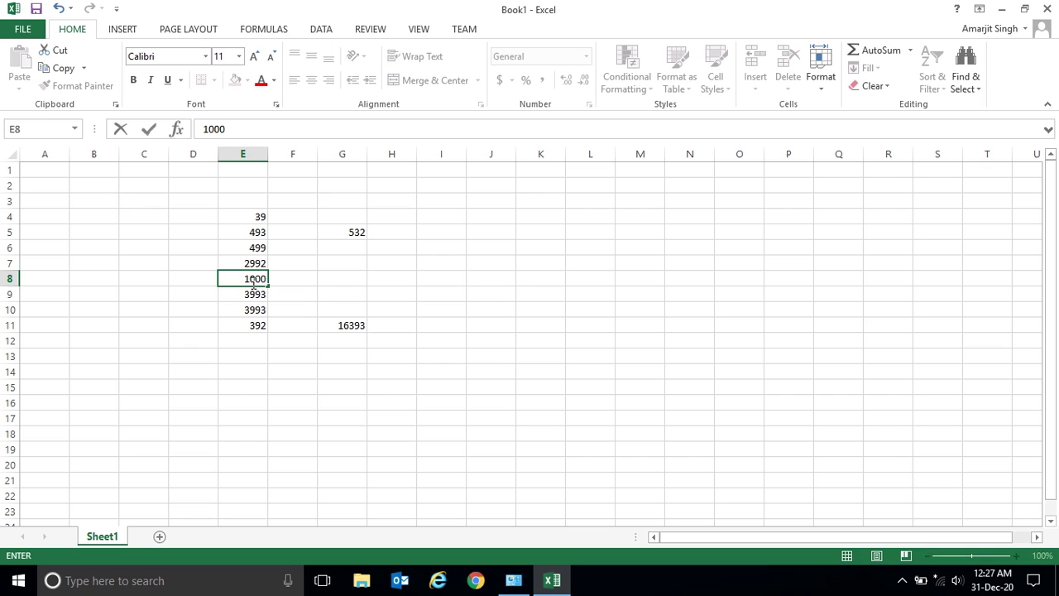
pyautogui.press('Return')
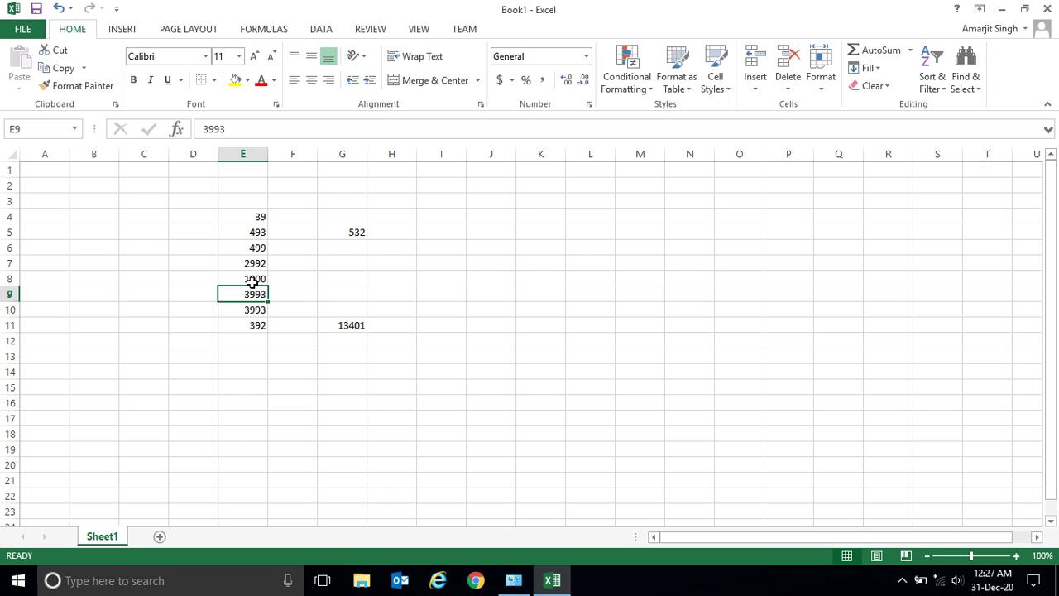
# - Review the G11 addition formula, now totalling 13401, and leave it unchanged
pyautogui.click(345, 326)
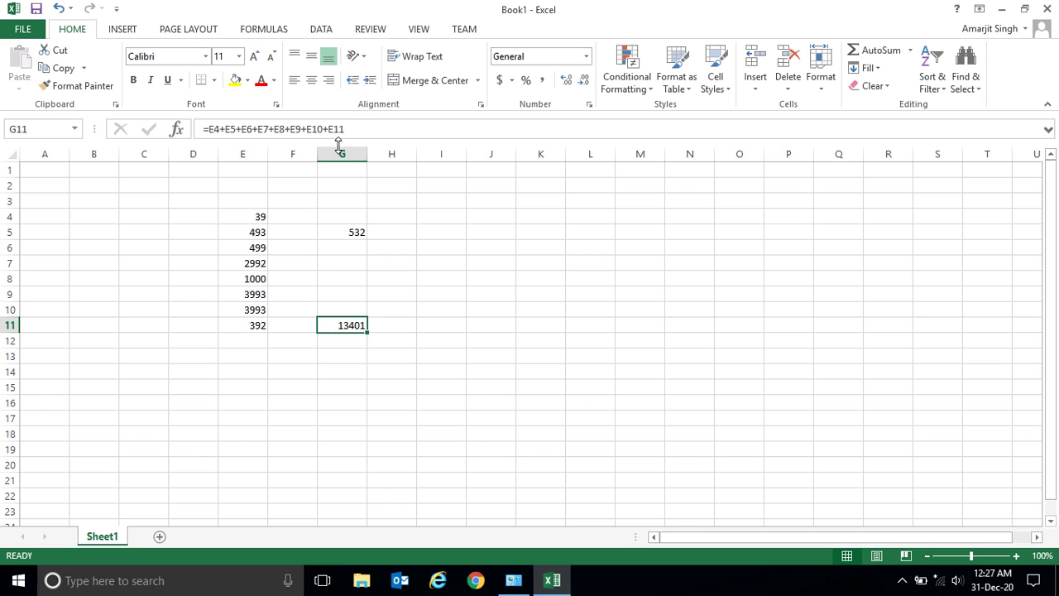
pyautogui.moveTo(359, 131); pyautogui.dragTo(202, 129)
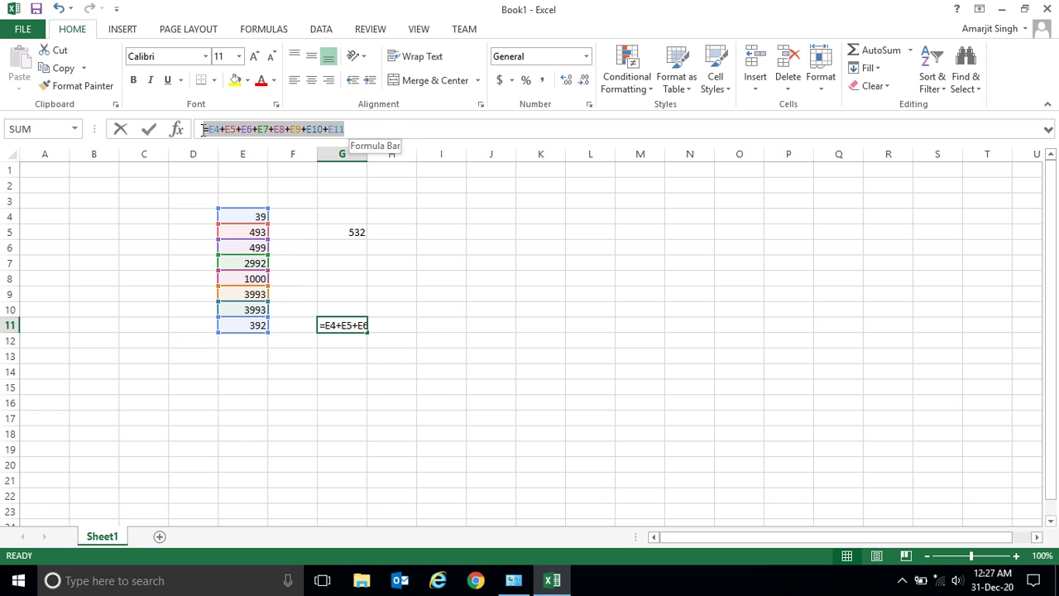
pyautogui.click(369, 133)
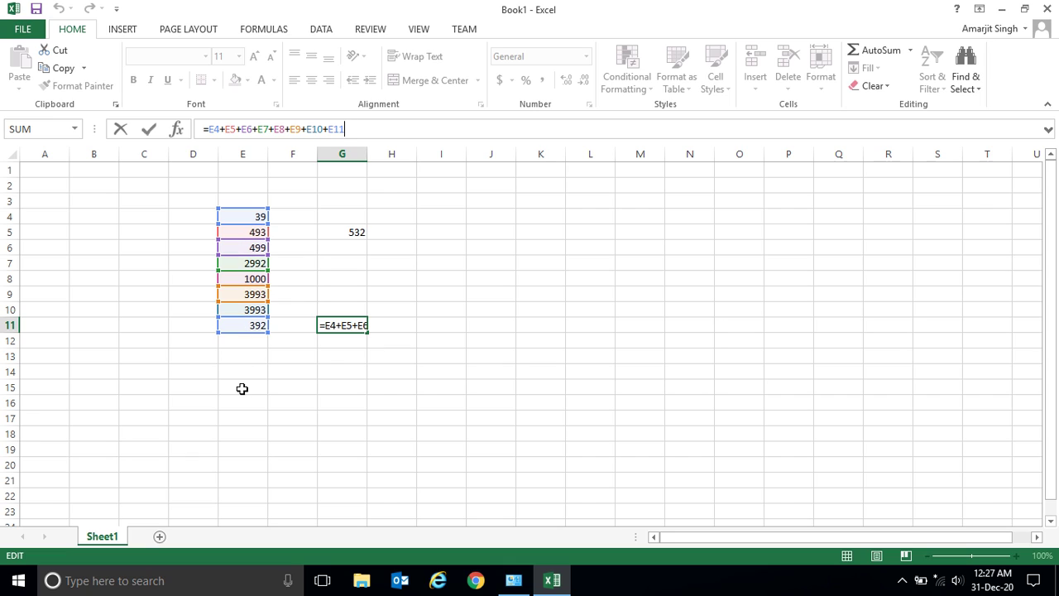
pyautogui.press('Return')
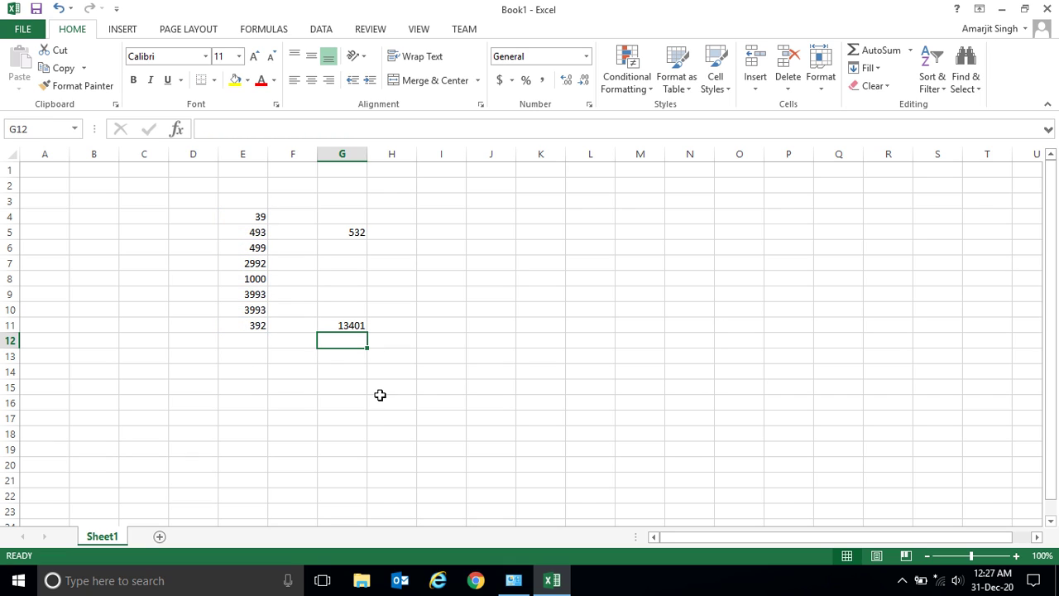
pyautogui.click(335, 368)
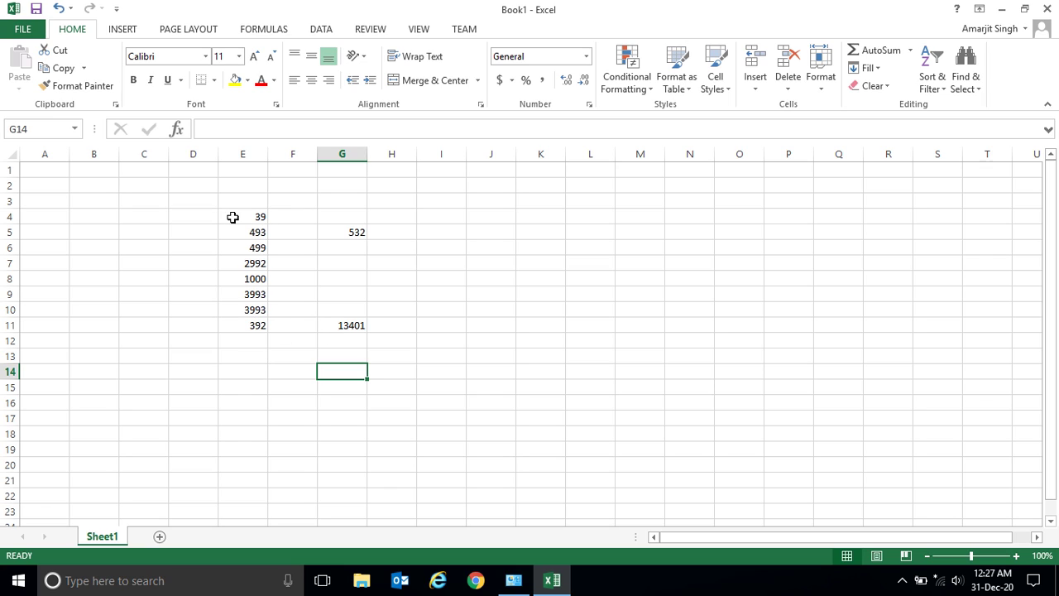
# - Enter =sum(E4:E11) in G13 by dragging over E4:E11, giving 13401
pyautogui.click(342, 354)
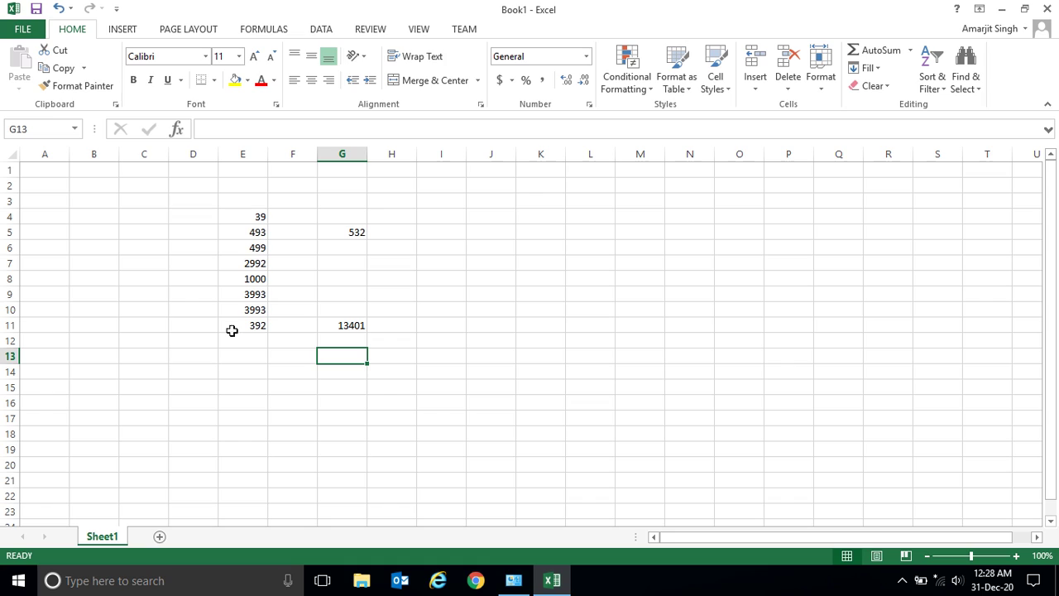
pyautogui.moveTo(497, 177); pyautogui.dragTo(490, 499)
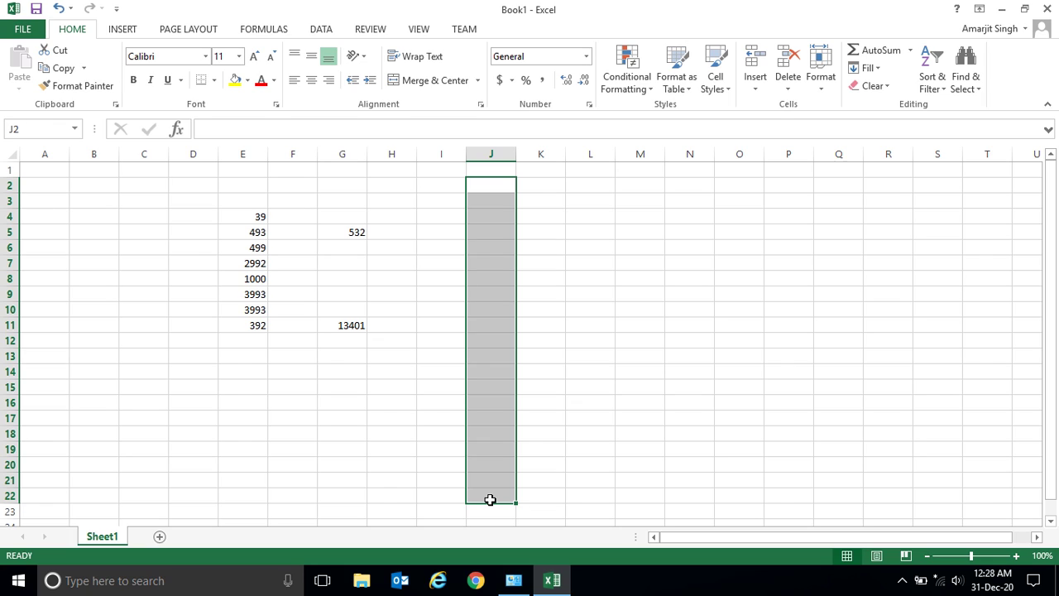
pyautogui.click(340, 358)
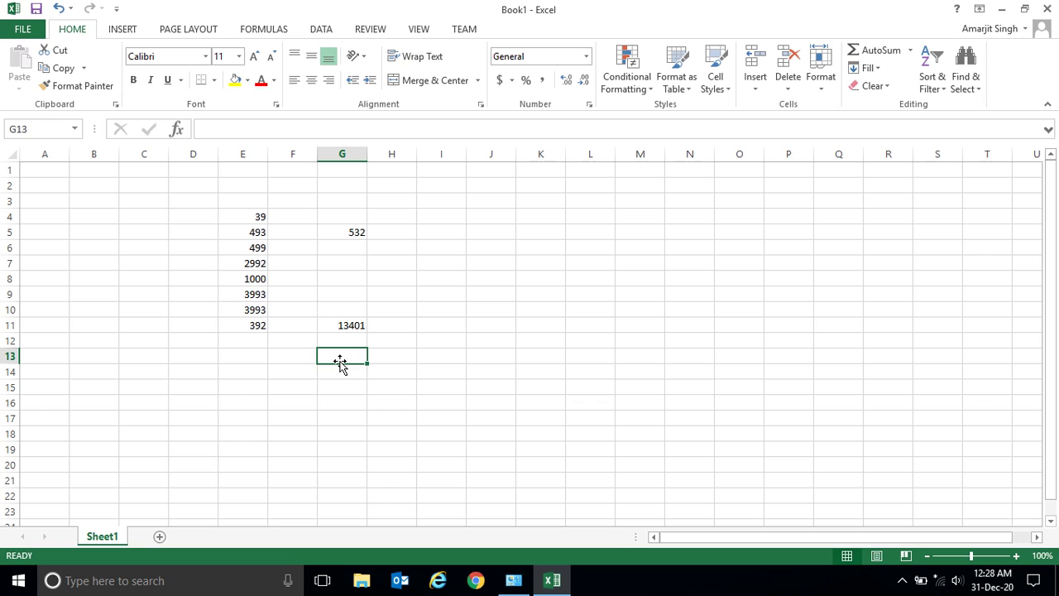
pyautogui.write('=')
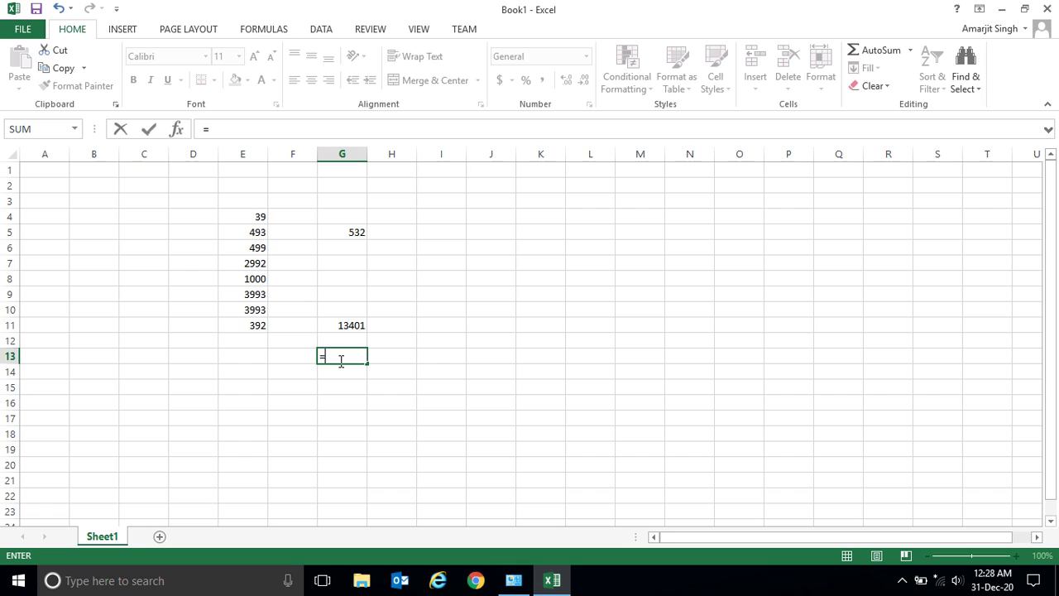
pyautogui.write('sum')
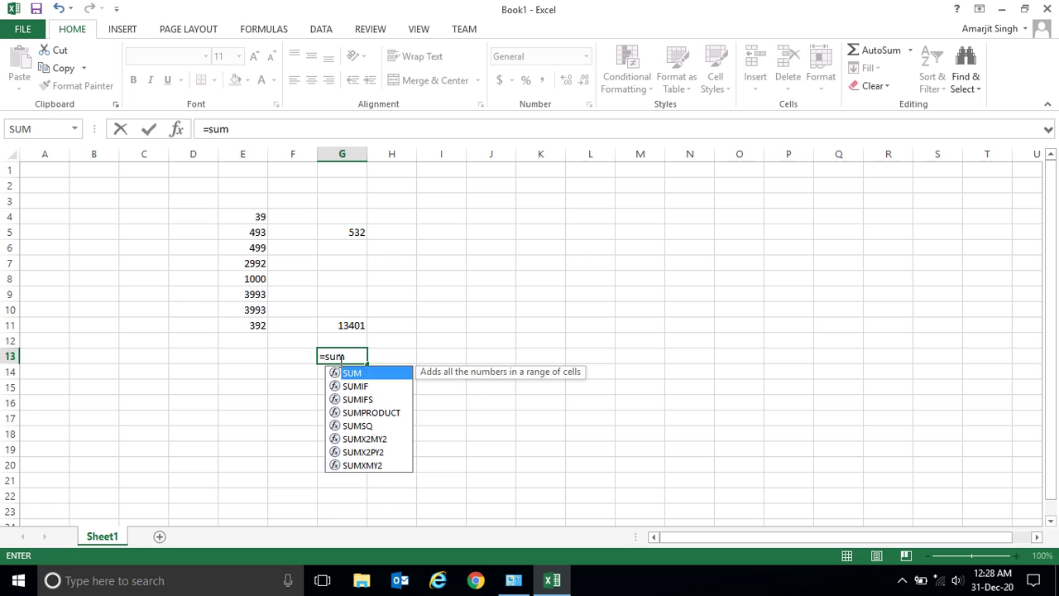
pyautogui.write('(')
pyautogui.click(247, 216)
pyautogui.moveTo(248, 216); pyautogui.dragTo(249, 319)
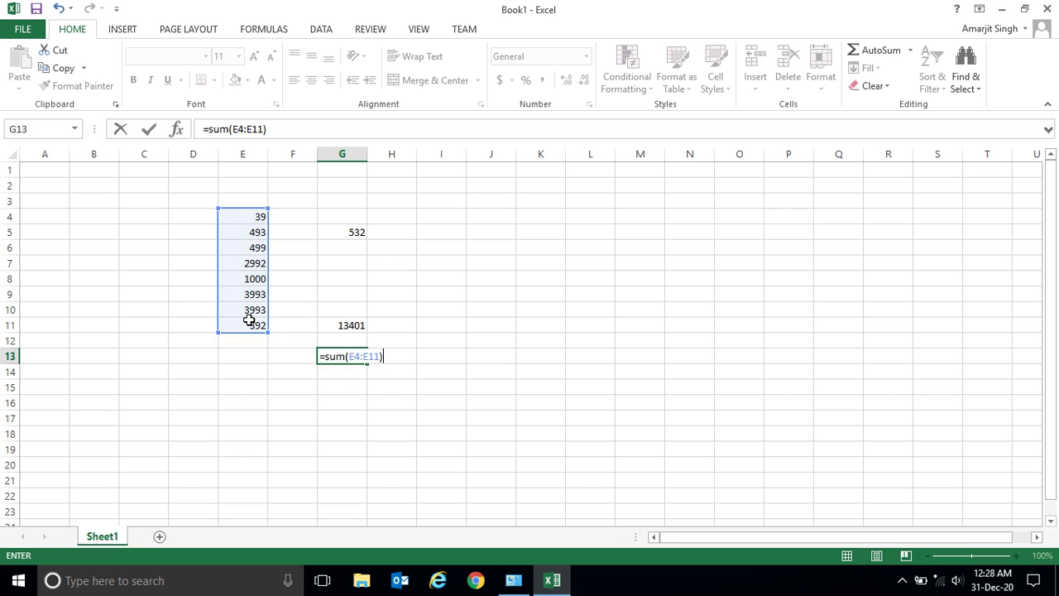
pyautogui.press('Return')
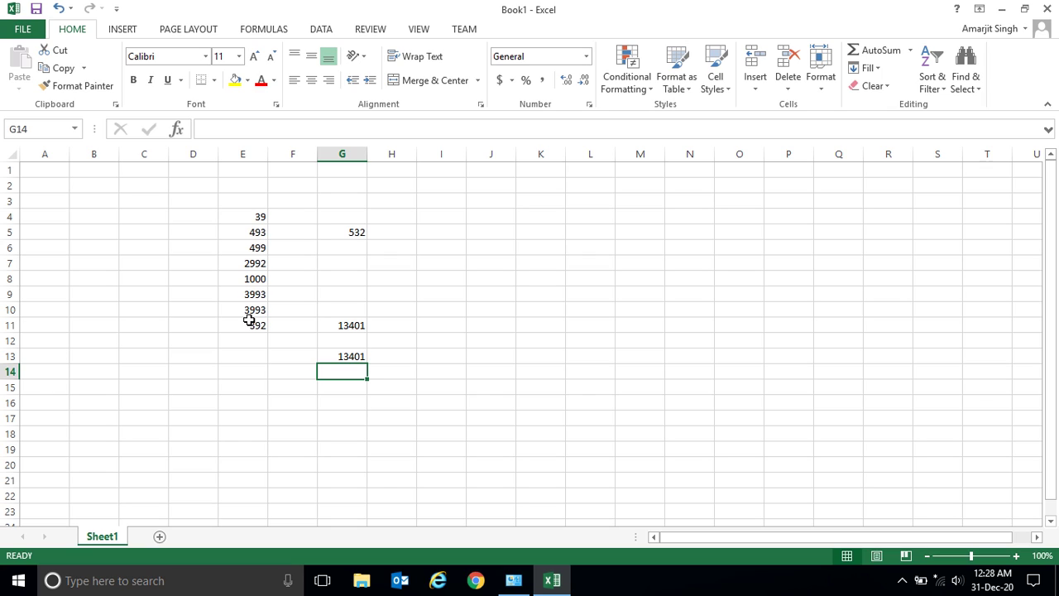
# - Enter a second =sum(E4:E11) formula, closing parenthesis included, in I13
pyautogui.click(437, 356)
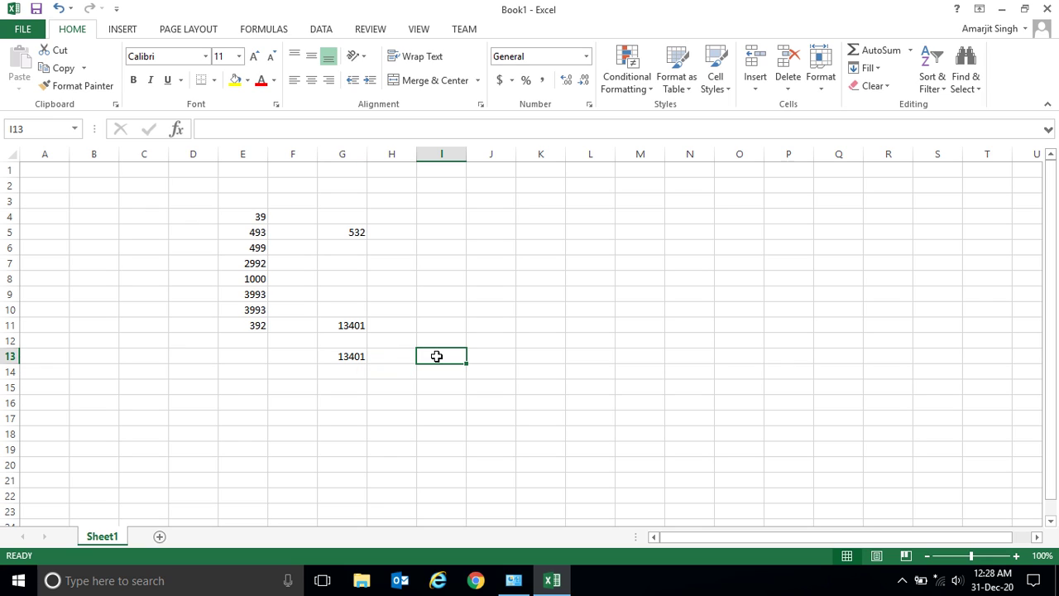
pyautogui.write('=')
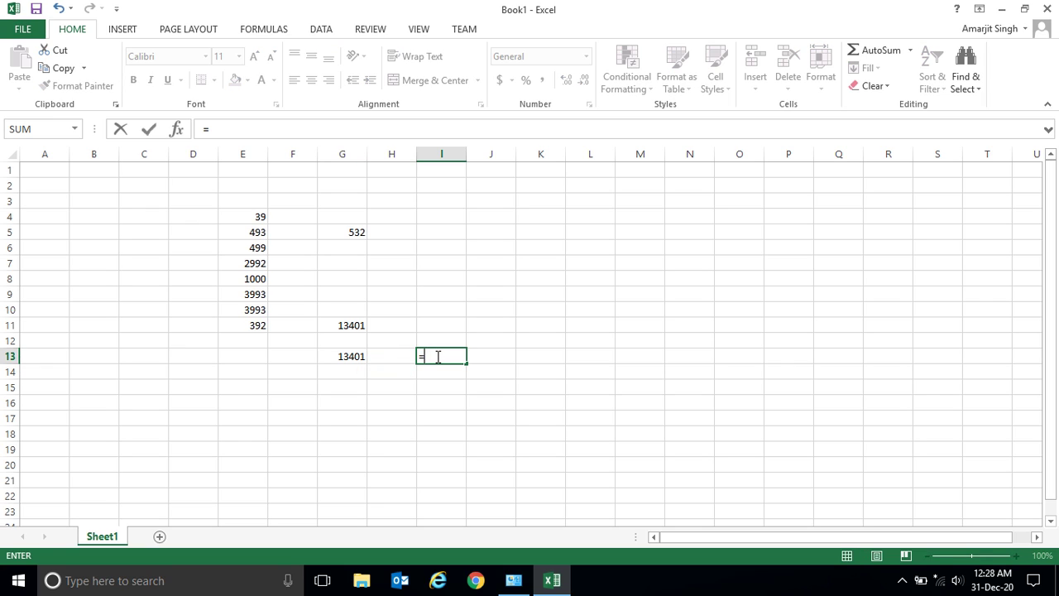
pyautogui.write('sum')
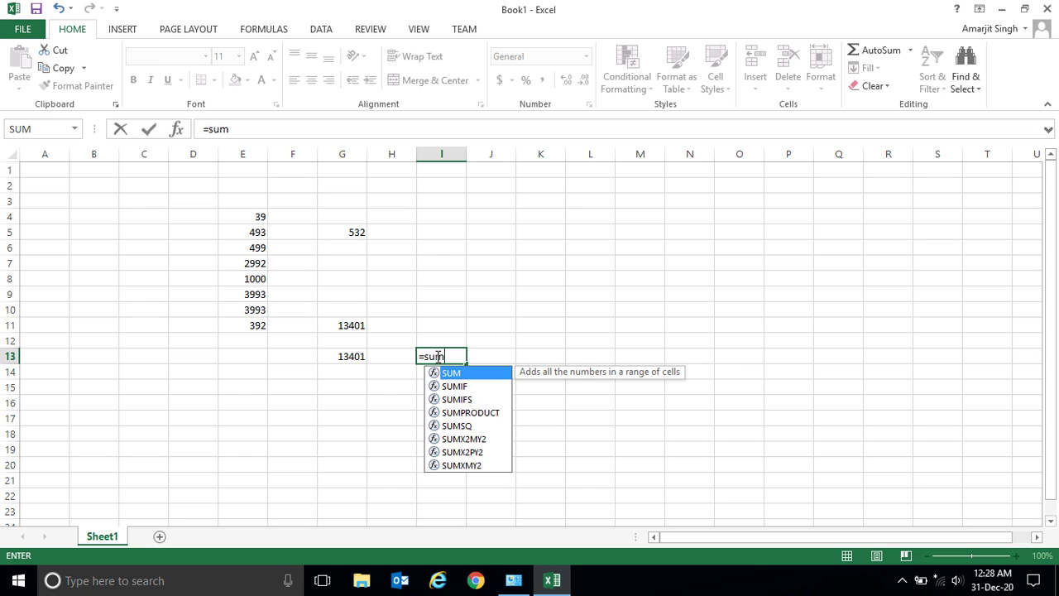
pyautogui.write('(')
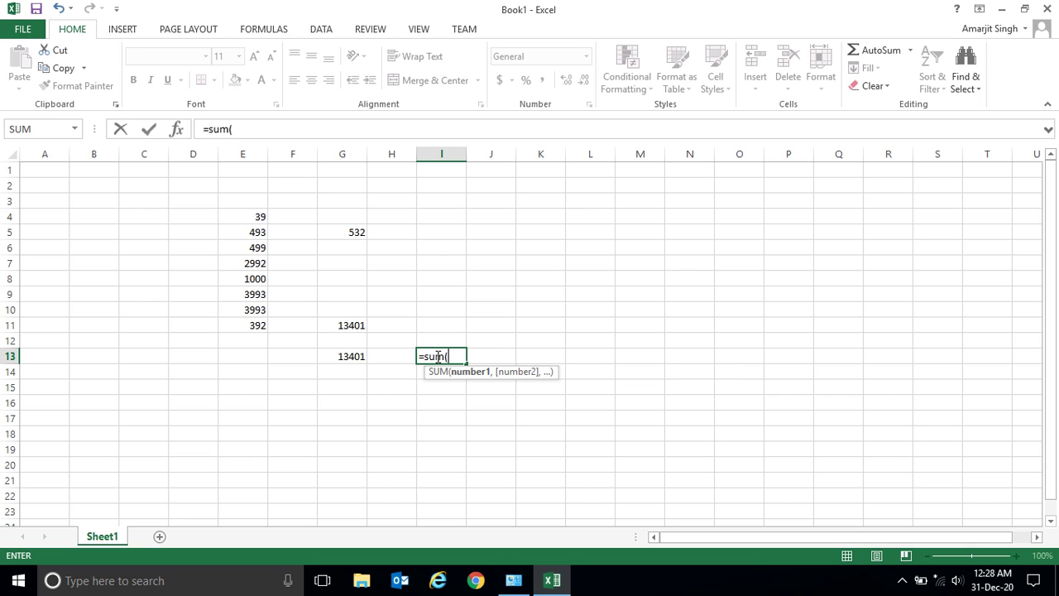
pyautogui.click(253, 216)
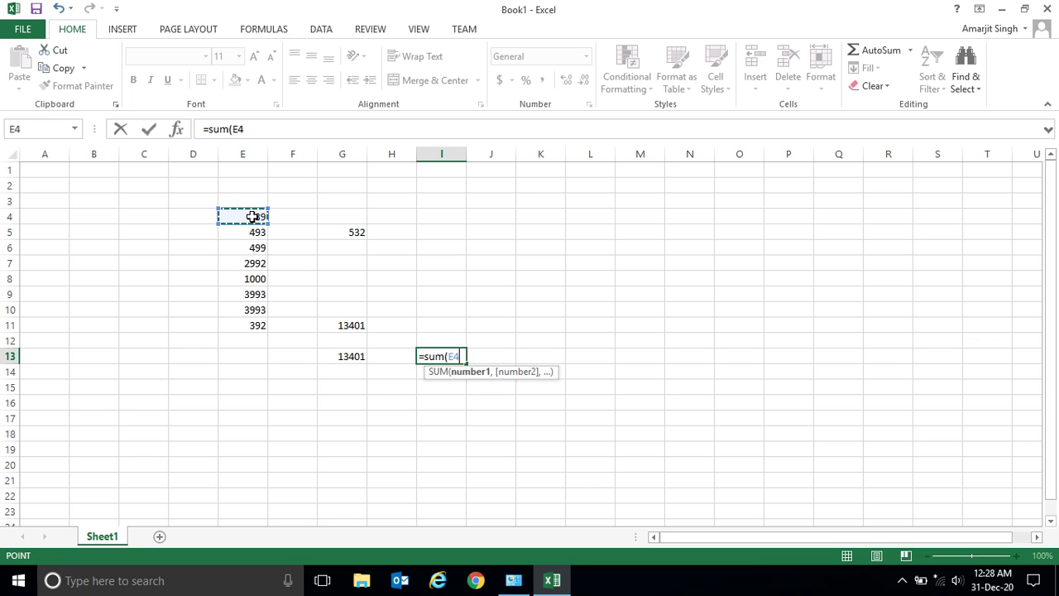
pyautogui.moveTo(252, 216); pyautogui.dragTo(246, 318)
pyautogui.write(')')
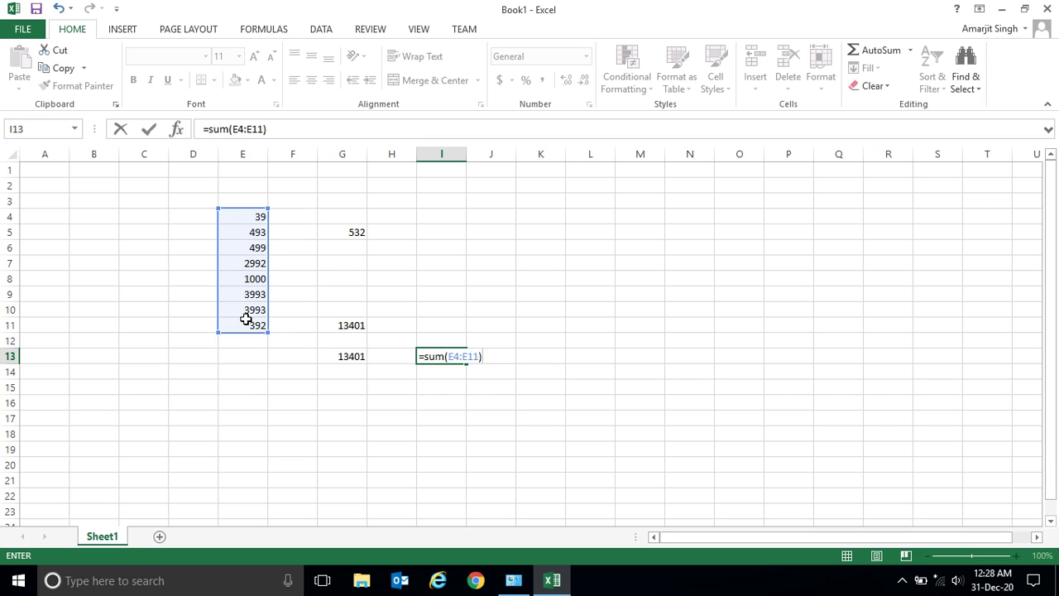
pyautogui.press('Return')
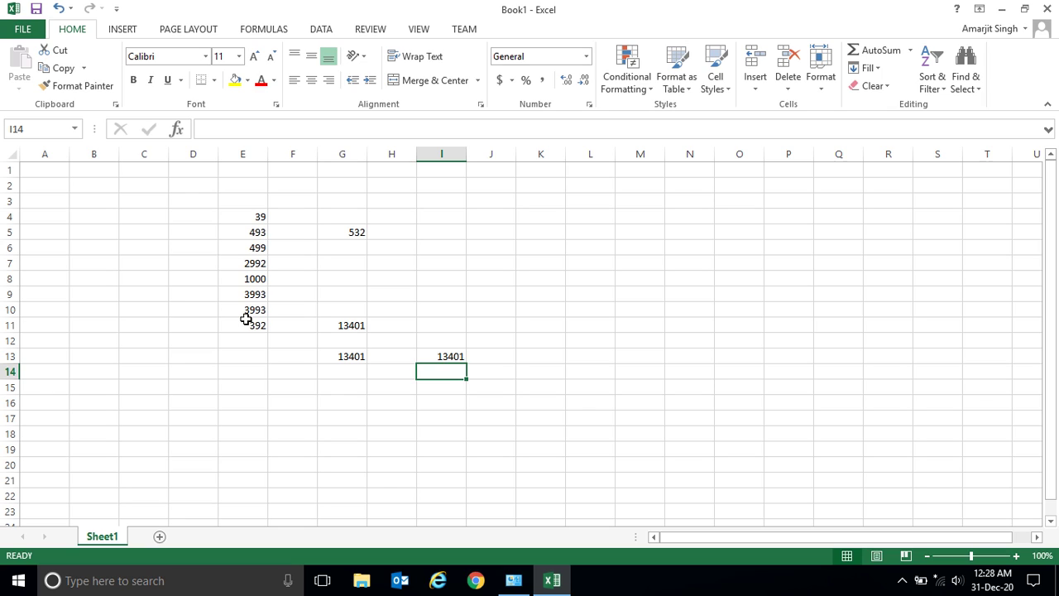